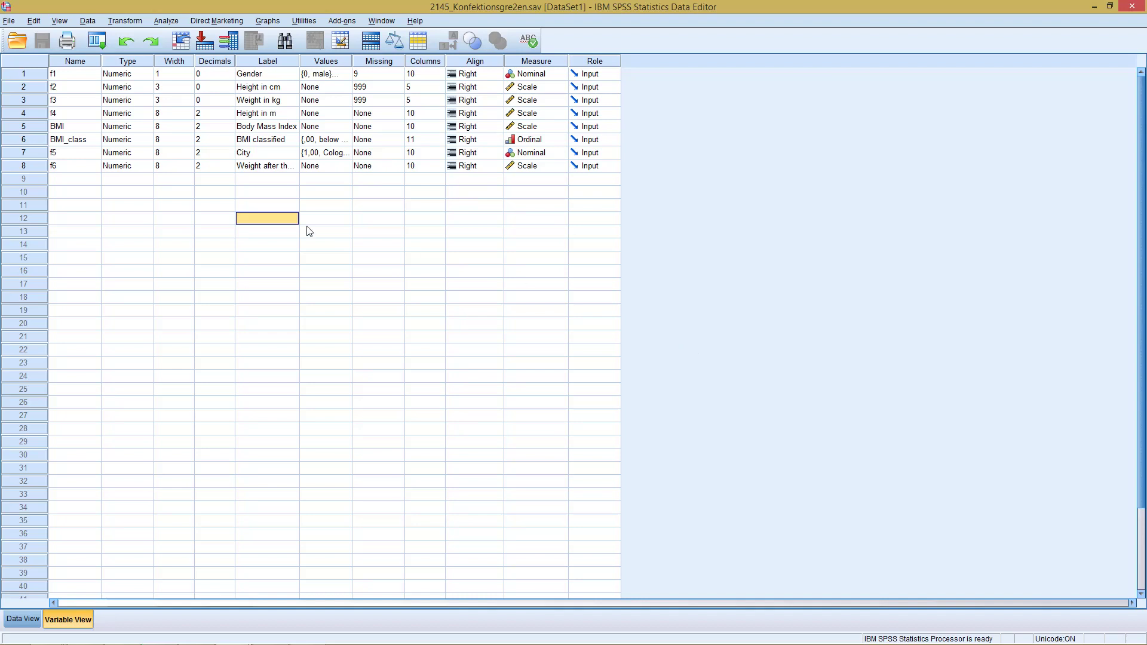
# - Open the Analyze menu in the Data Editor
pyautogui.click(167, 21)
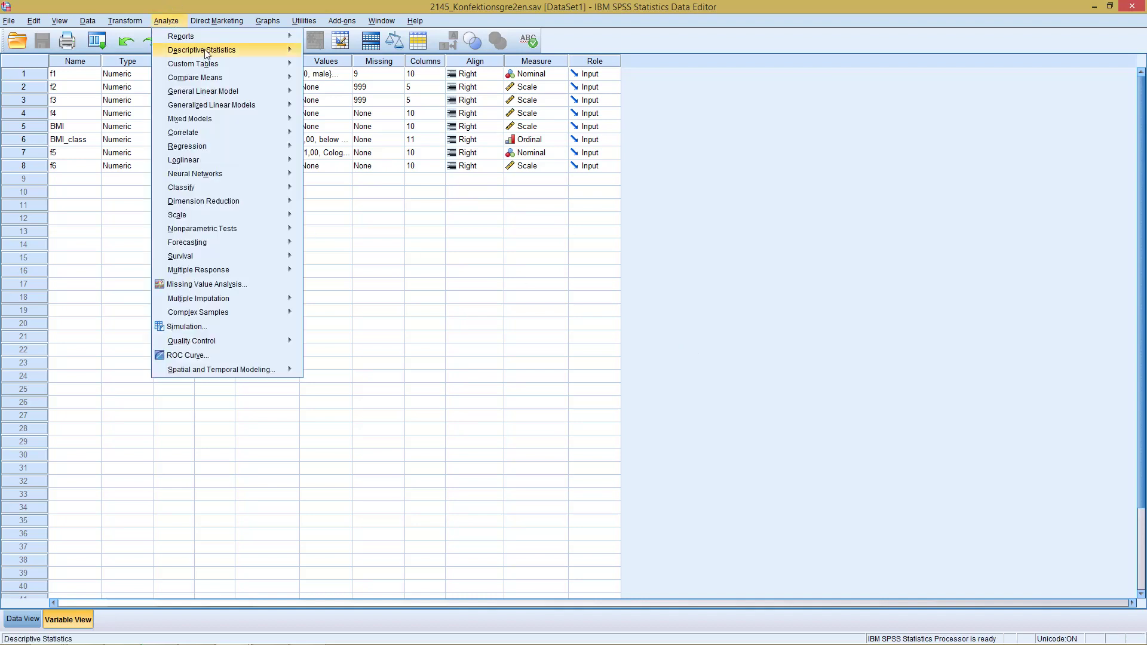
# - Open the legacy Chi-square Test dialog from Nonparametric Tests > Legacy Dialogs
pyautogui.moveTo(211, 54)
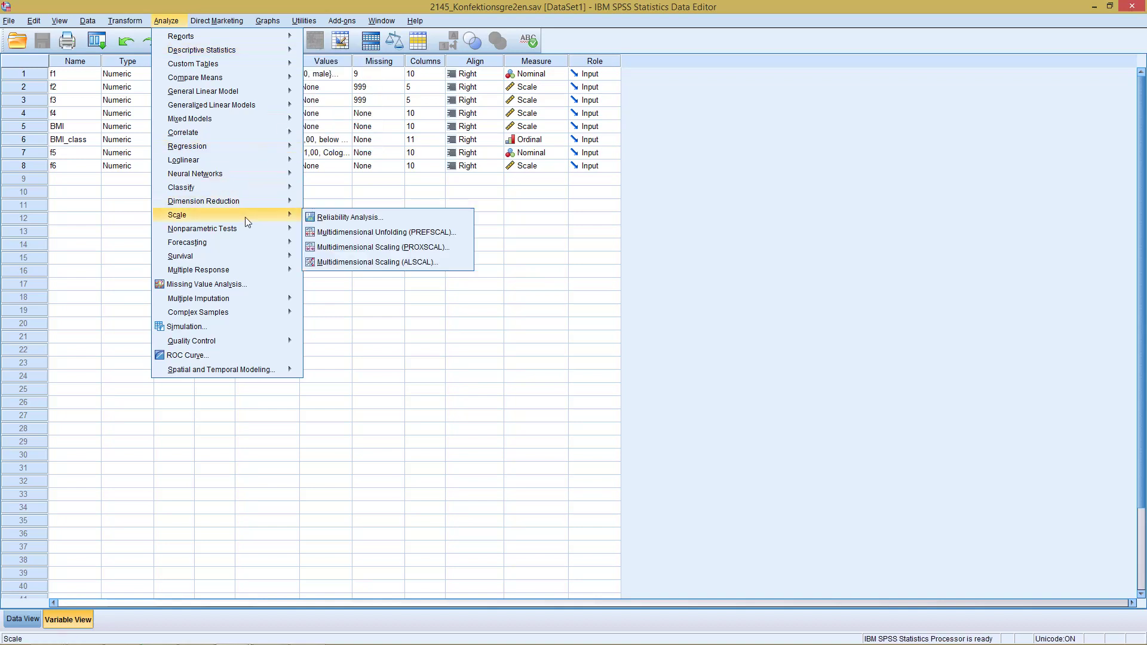
pyautogui.moveTo(242, 227)
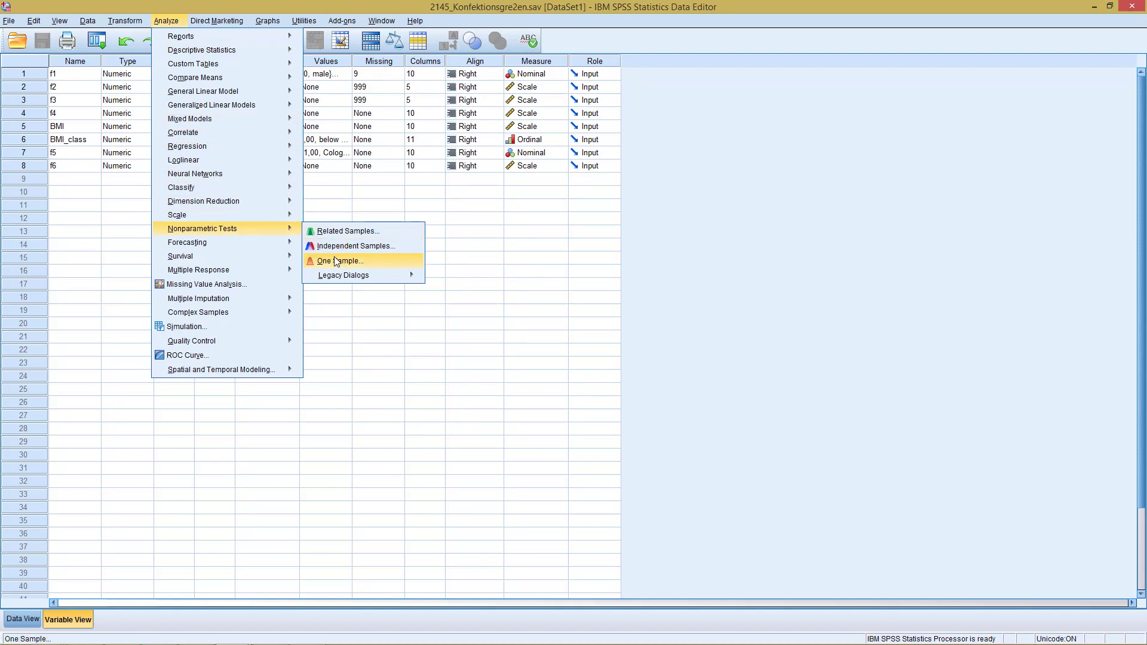
pyautogui.moveTo(379, 275)
pyautogui.click(448, 282)
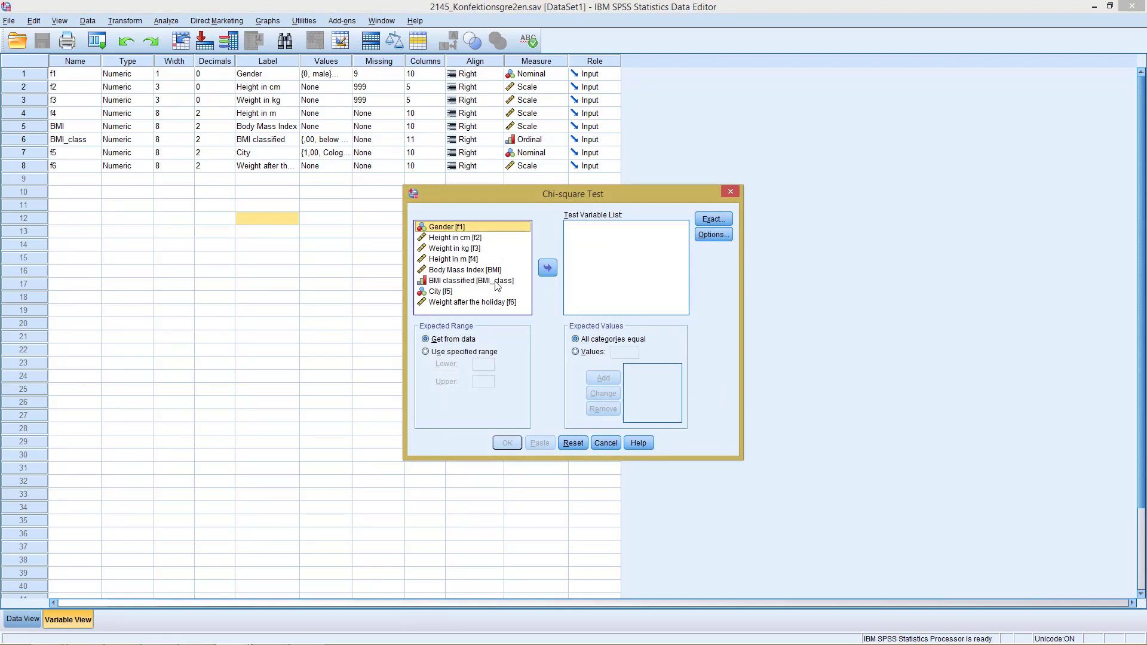
# - Make City the test variable and choose custom expected values
pyautogui.click(436, 293)
pyautogui.click(548, 268)
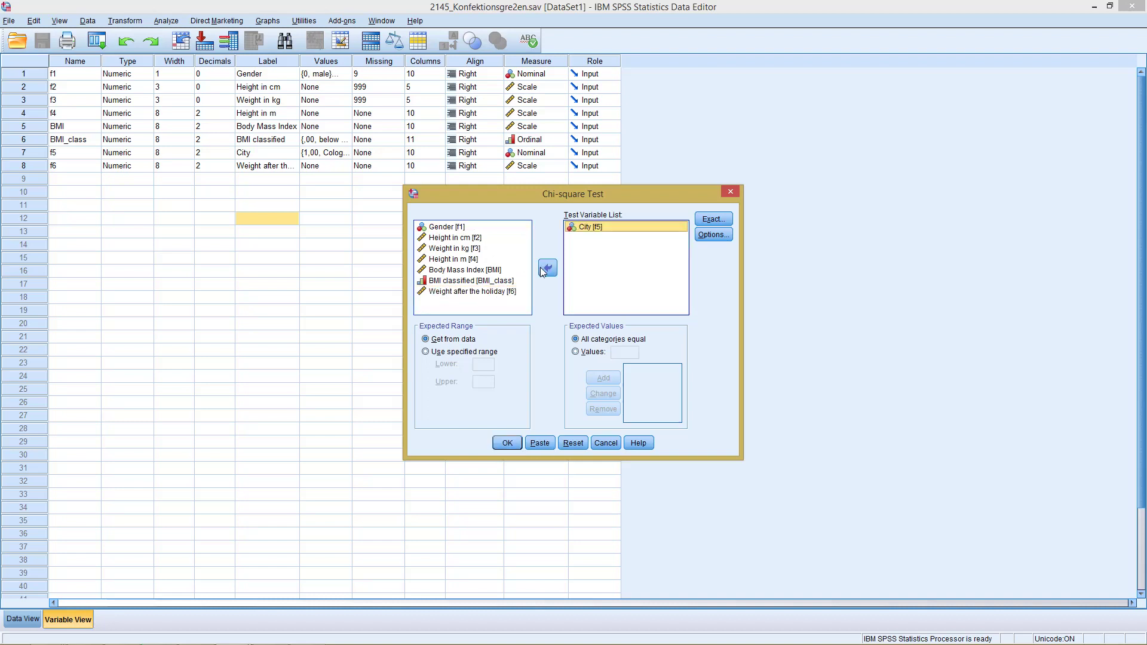
pyautogui.click(576, 352)
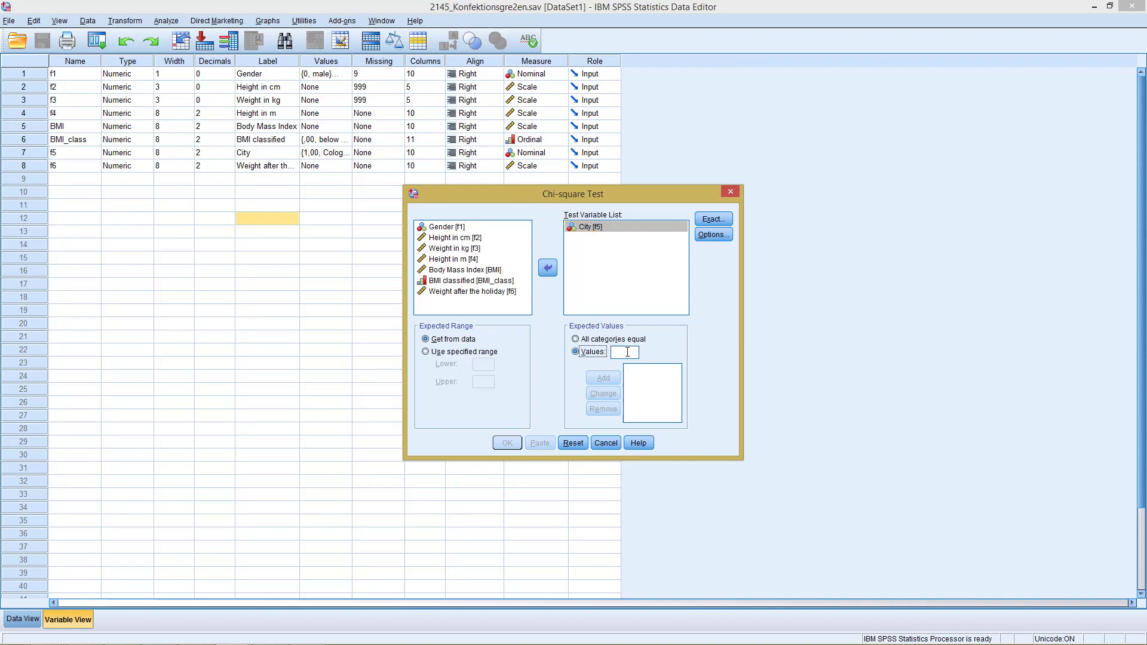
# - Enter expected values 100, 100 and 84, then run the chi-square test
pyautogui.click(628, 352)
pyautogui.write('100')
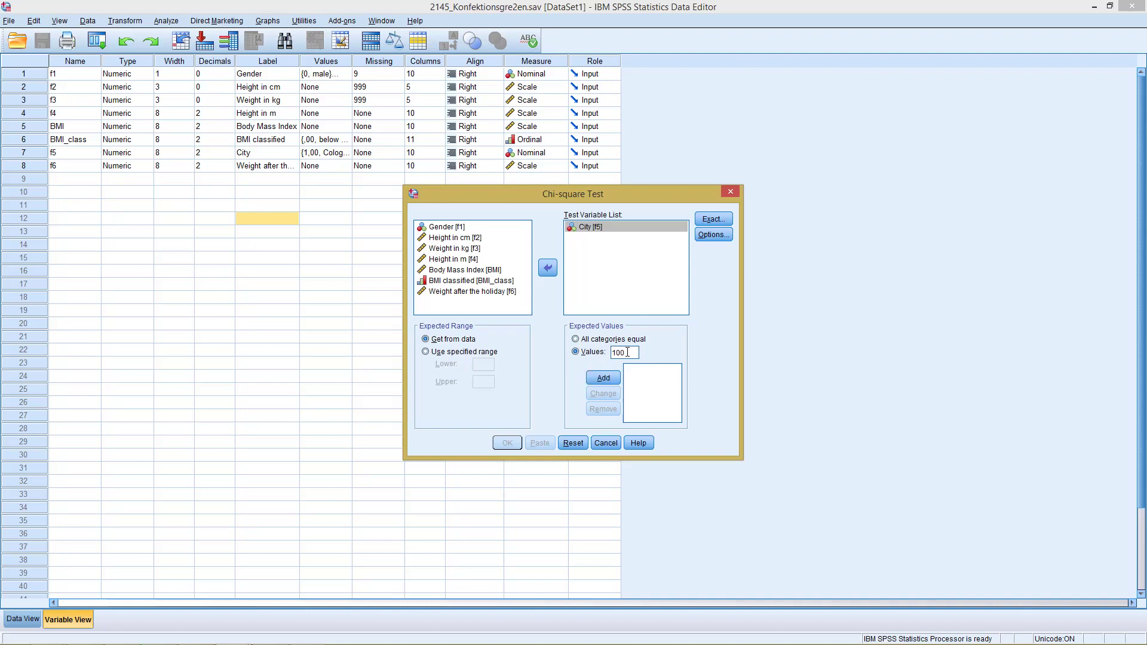
pyautogui.click(609, 377)
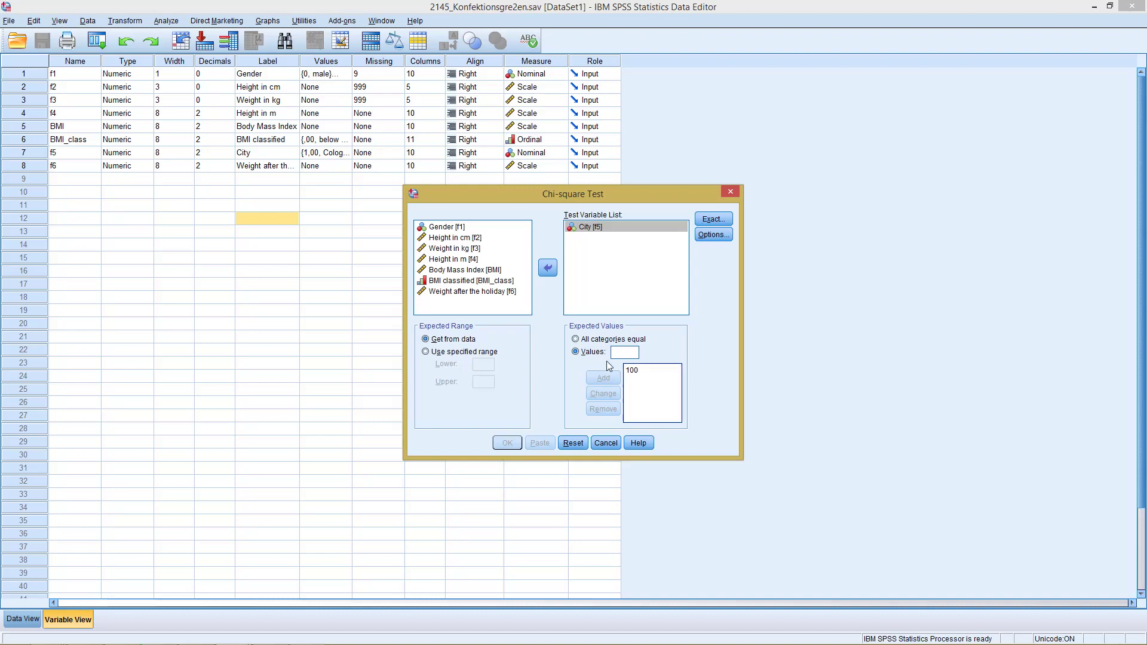
pyautogui.click(626, 352)
pyautogui.write('100')
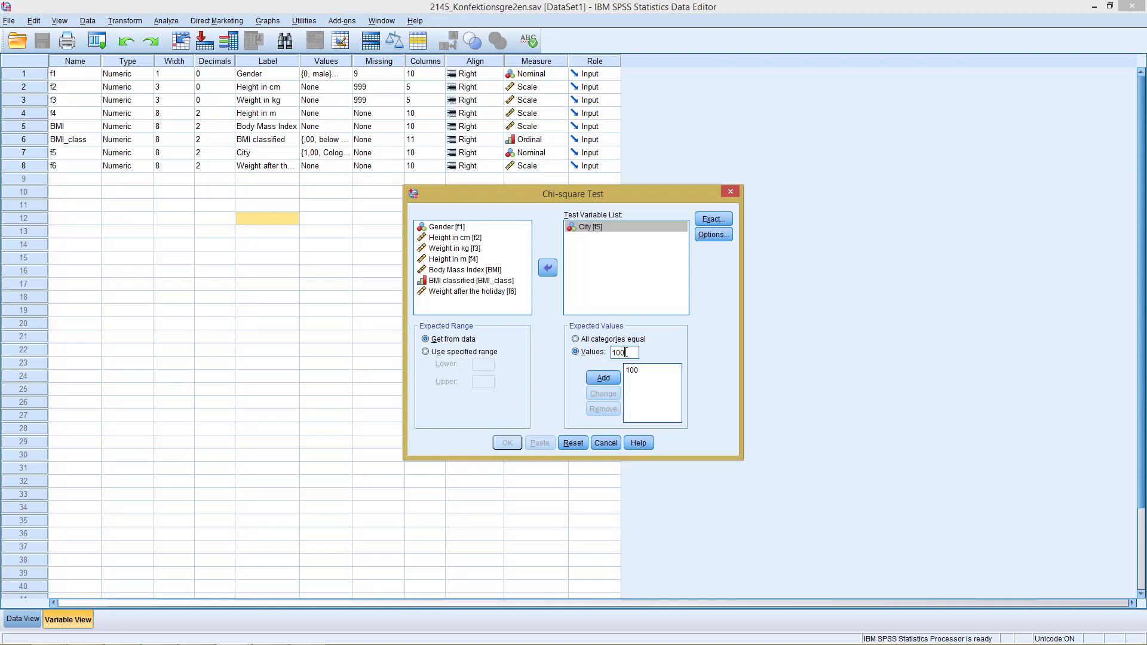
pyautogui.click(614, 382)
pyautogui.click(623, 354)
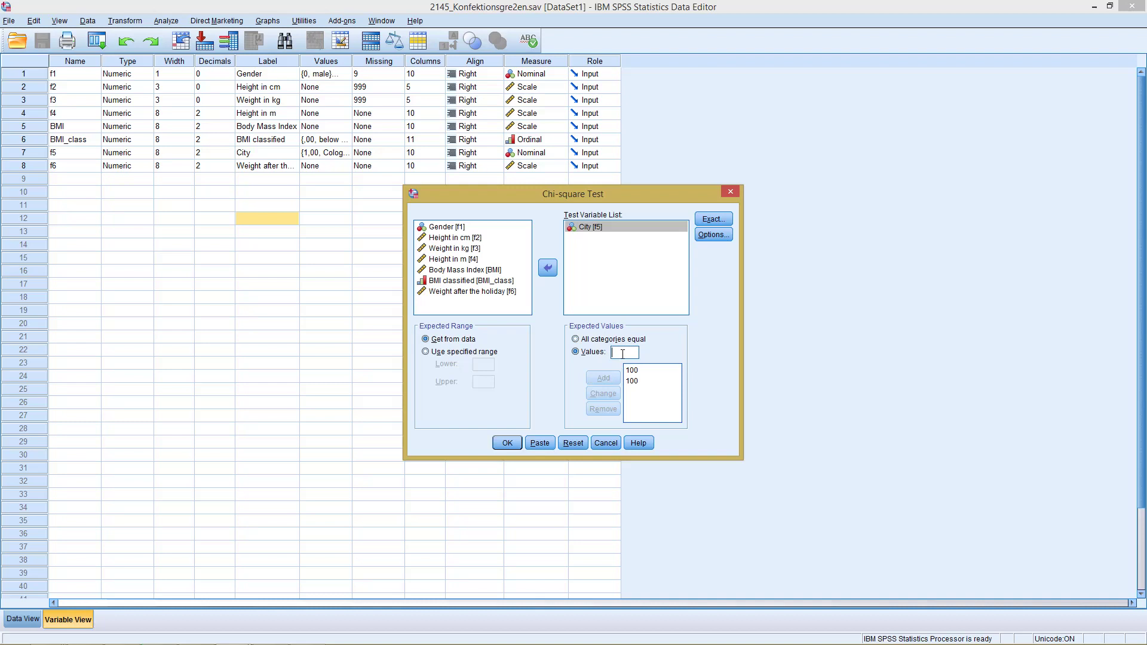
pyautogui.write('84')
pyautogui.click(612, 377)
pyautogui.click(501, 444)
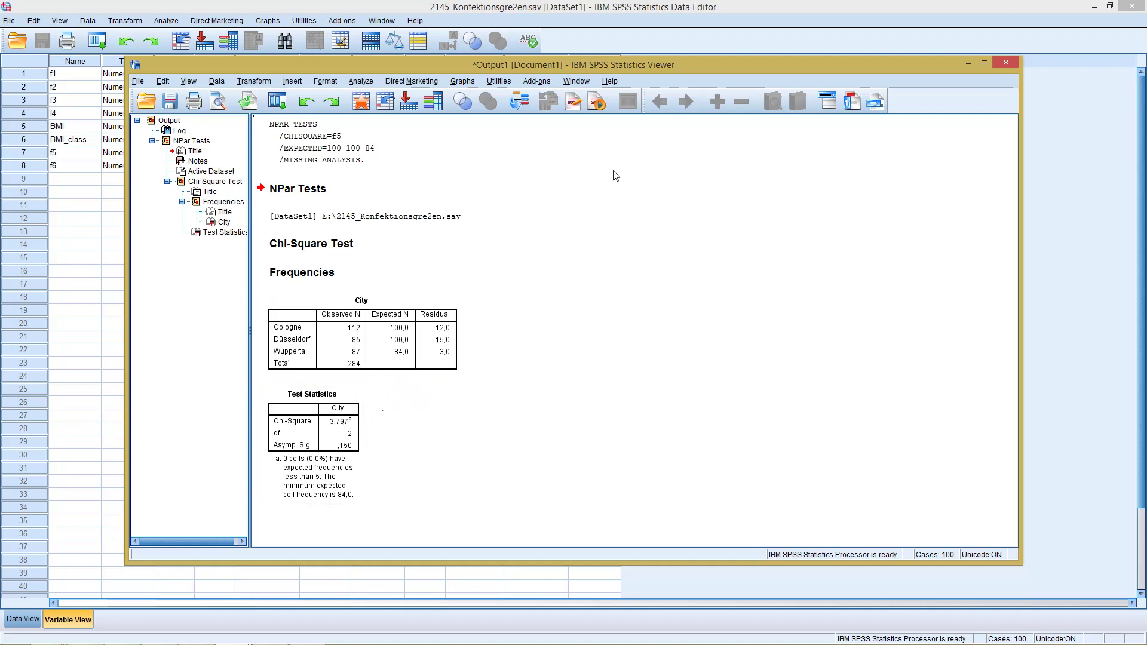
# - Open One-Sample Nonparametric Tests from the Analyze menu in the Viewer
pyautogui.click(361, 81)
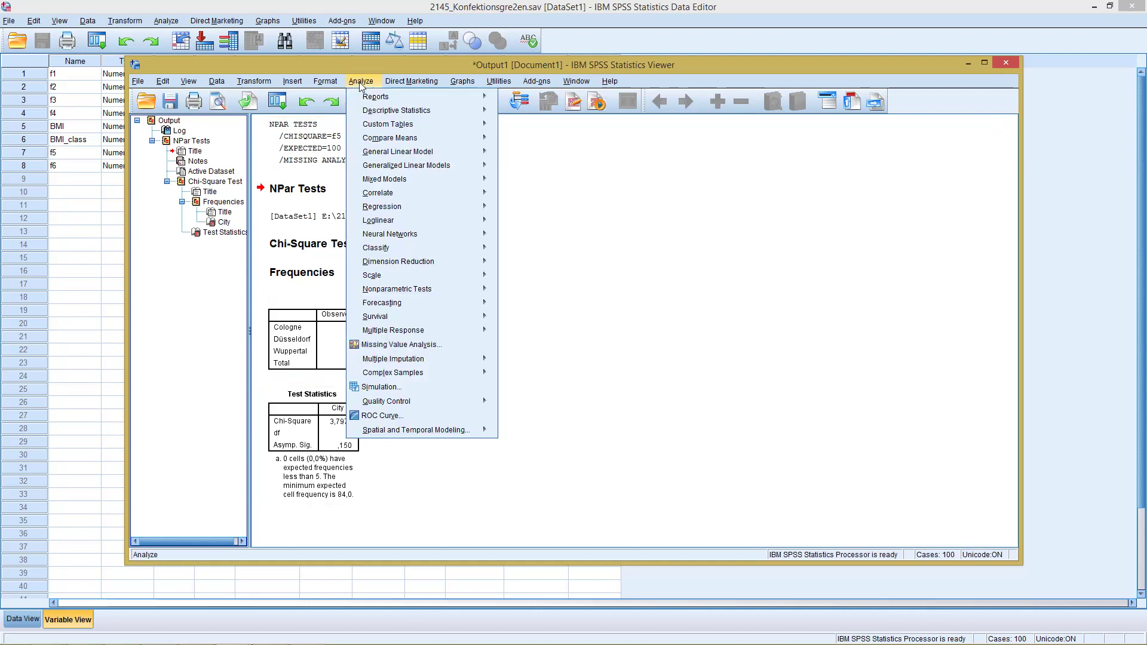
pyautogui.moveTo(406, 289)
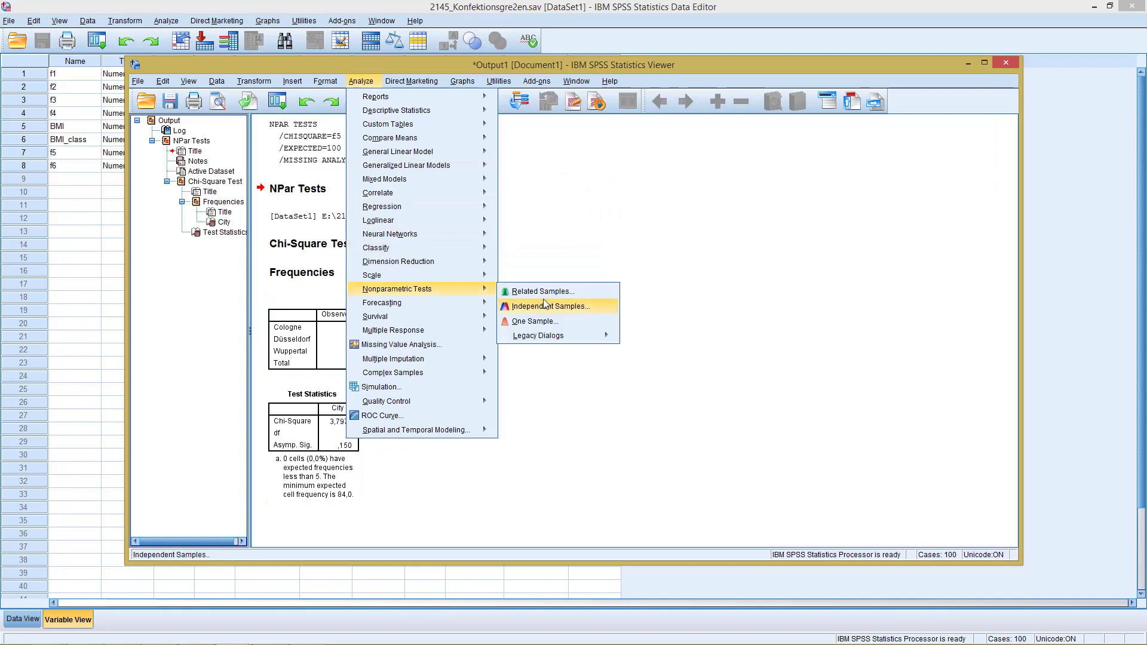
pyautogui.moveTo(550, 336)
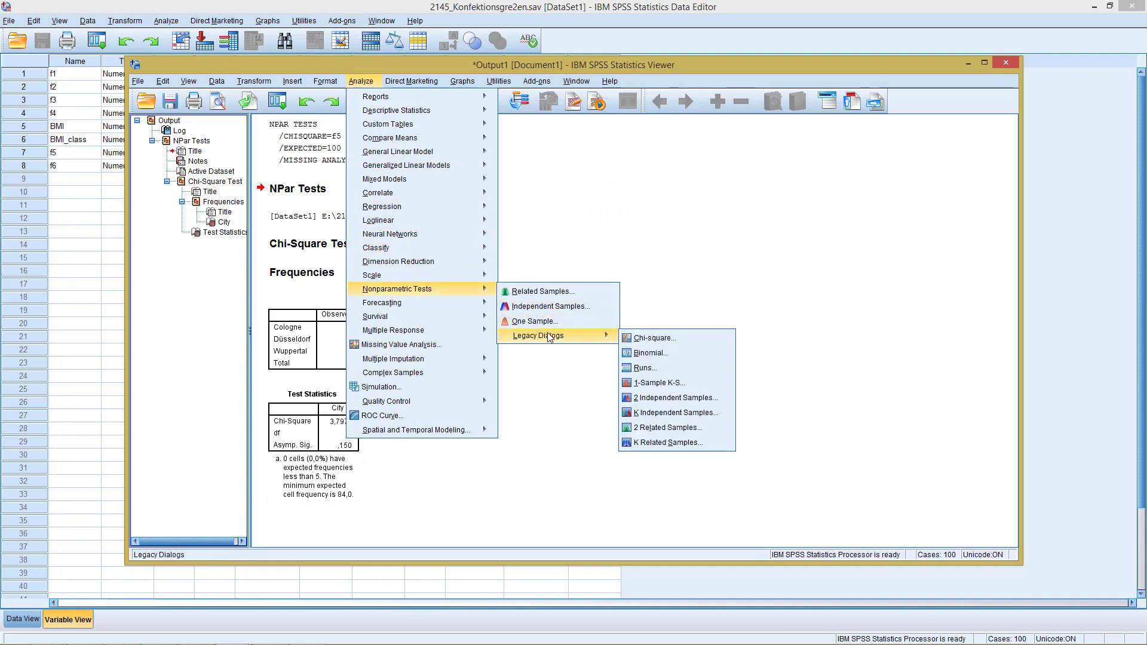
pyautogui.click(537, 324)
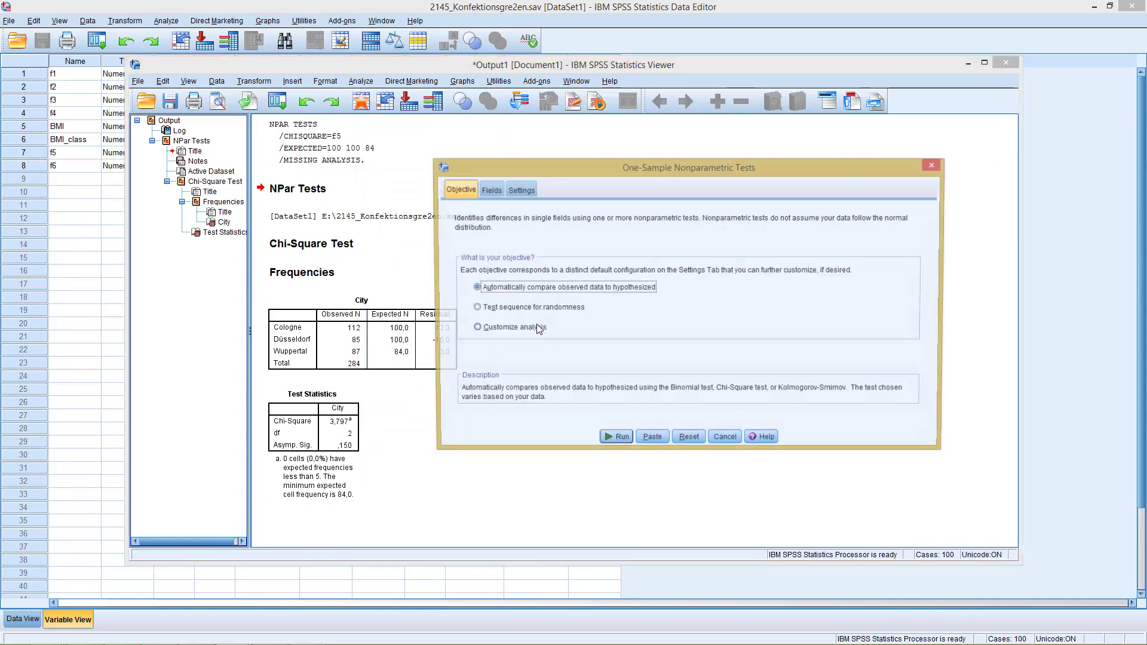
# - Use custom field assignments with City as the only test field
pyautogui.click(488, 195)
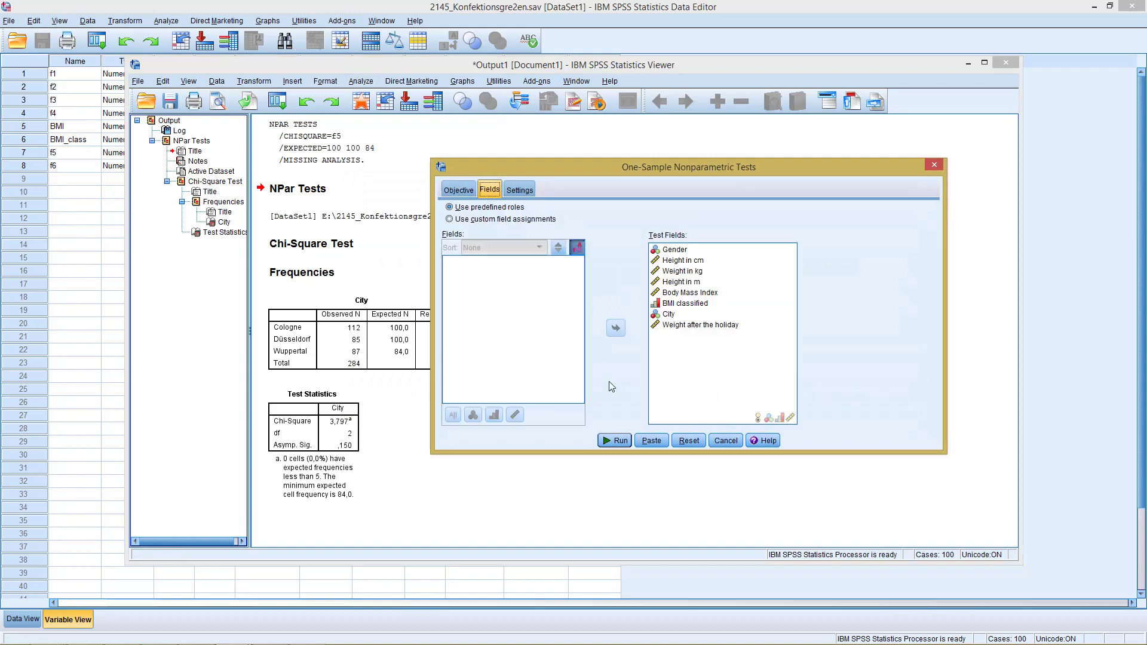
pyautogui.click(678, 325)
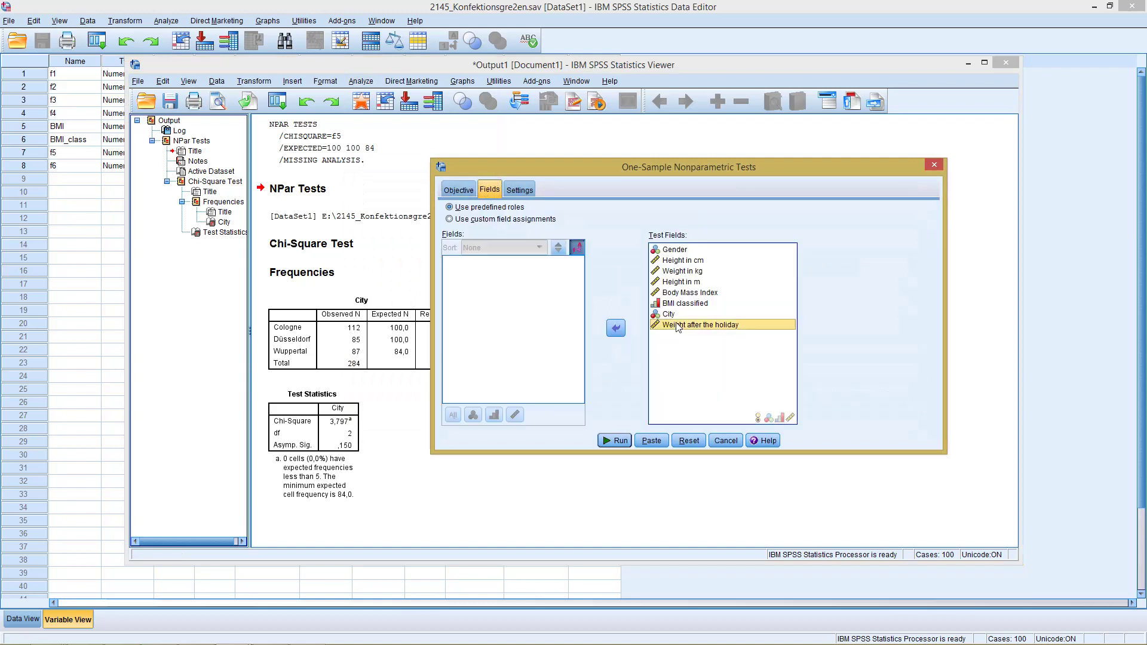
pyautogui.keyDown('shift'); pyautogui.click(668, 251); pyautogui.keyUp('shift')
pyautogui.click(615, 328)
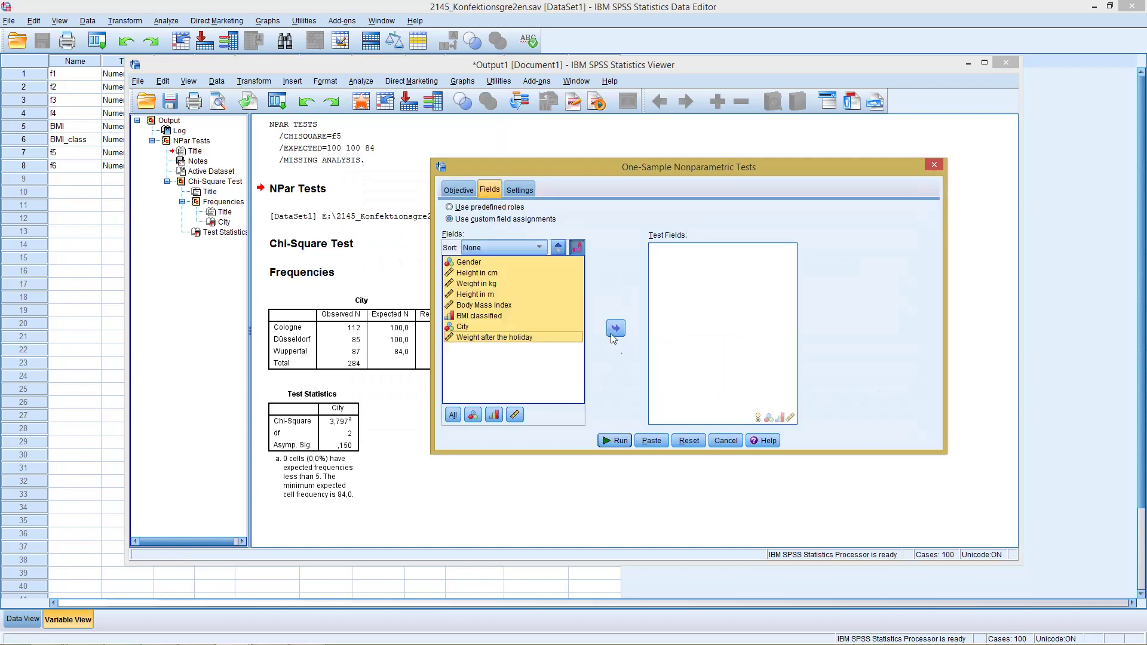
pyautogui.click(516, 326)
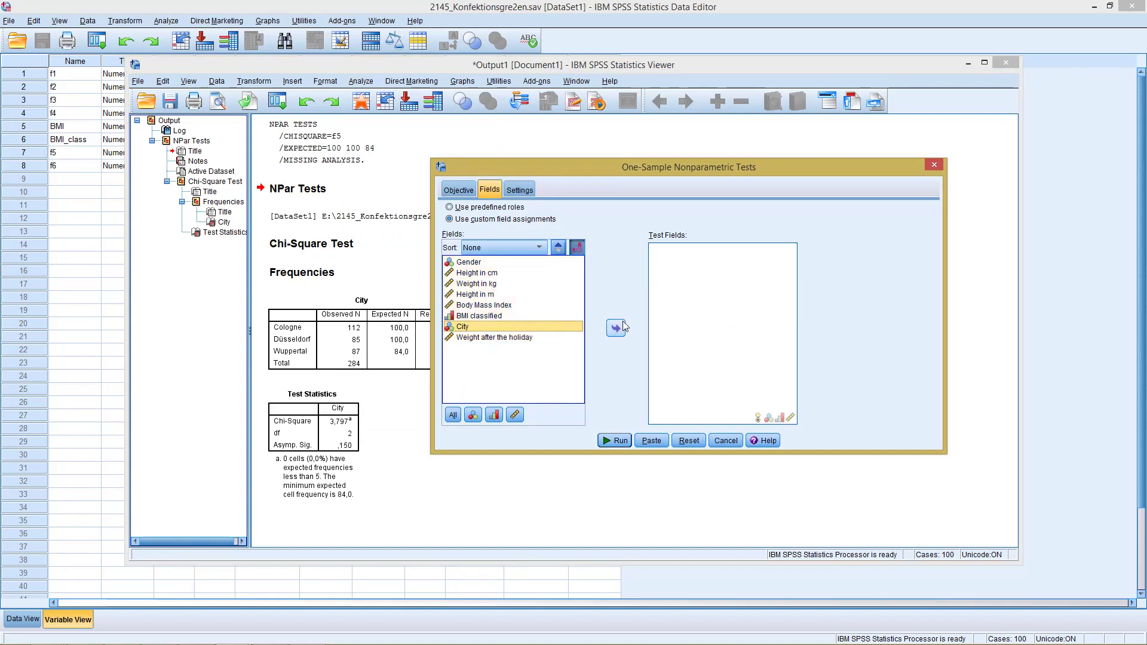
pyautogui.click(616, 329)
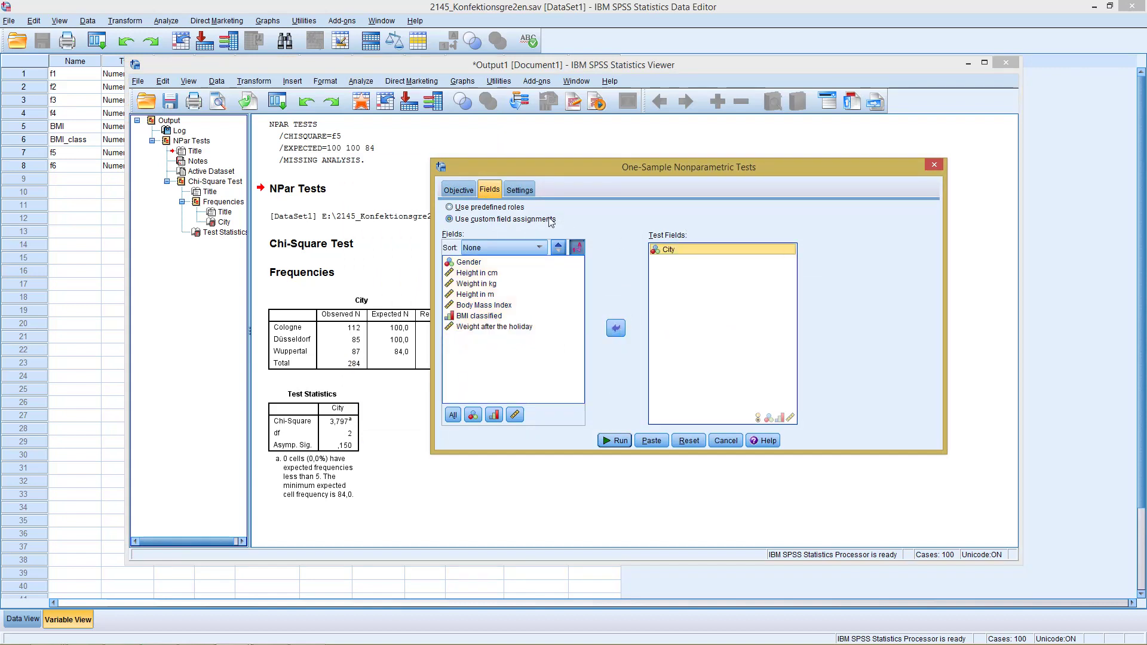
# - On Settings, customize tests and check the Chi-Square test
pyautogui.click(518, 191)
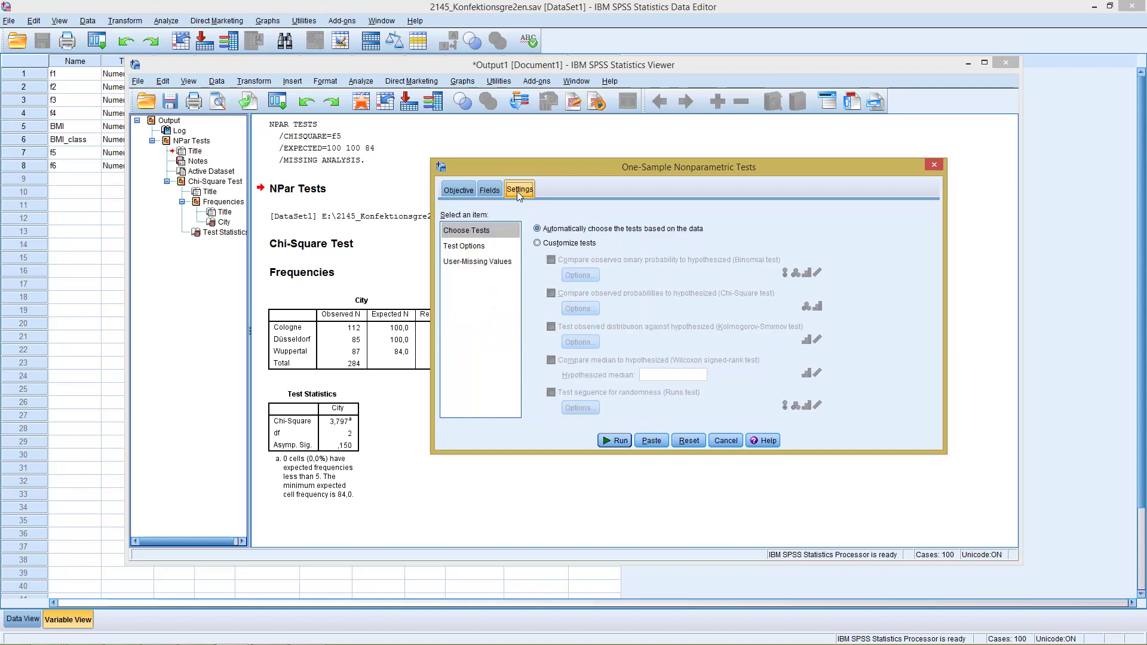
pyautogui.click(565, 246)
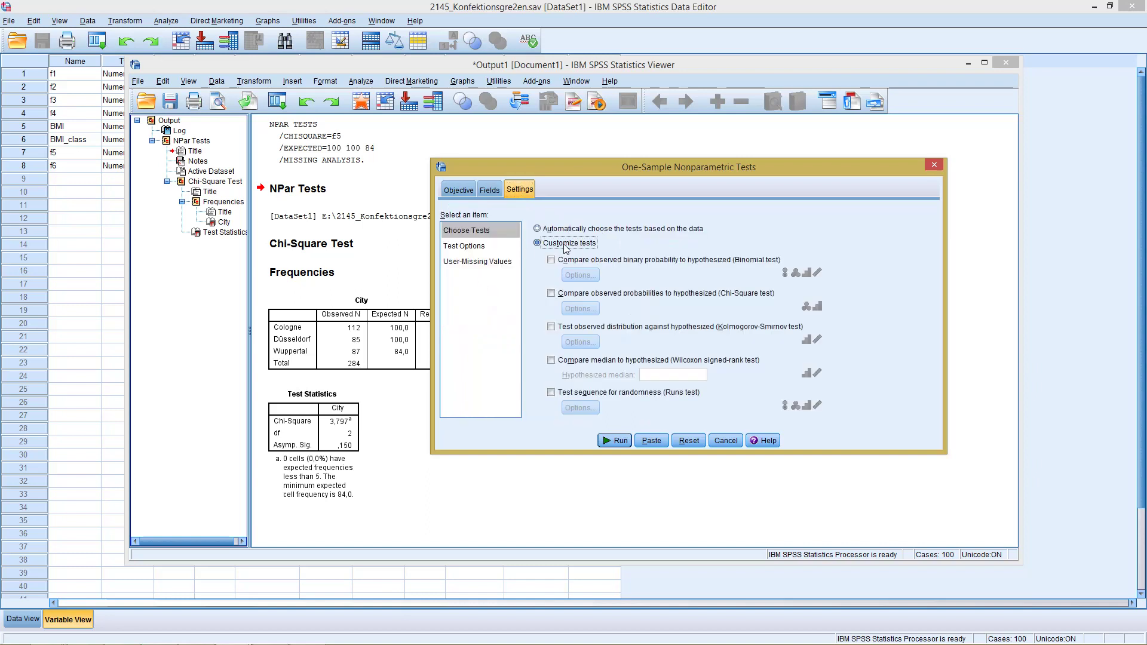
pyautogui.click(587, 296)
# - In Chi-Square options, customize expected probability and give category 1 frequency 100
pyautogui.click(585, 308)
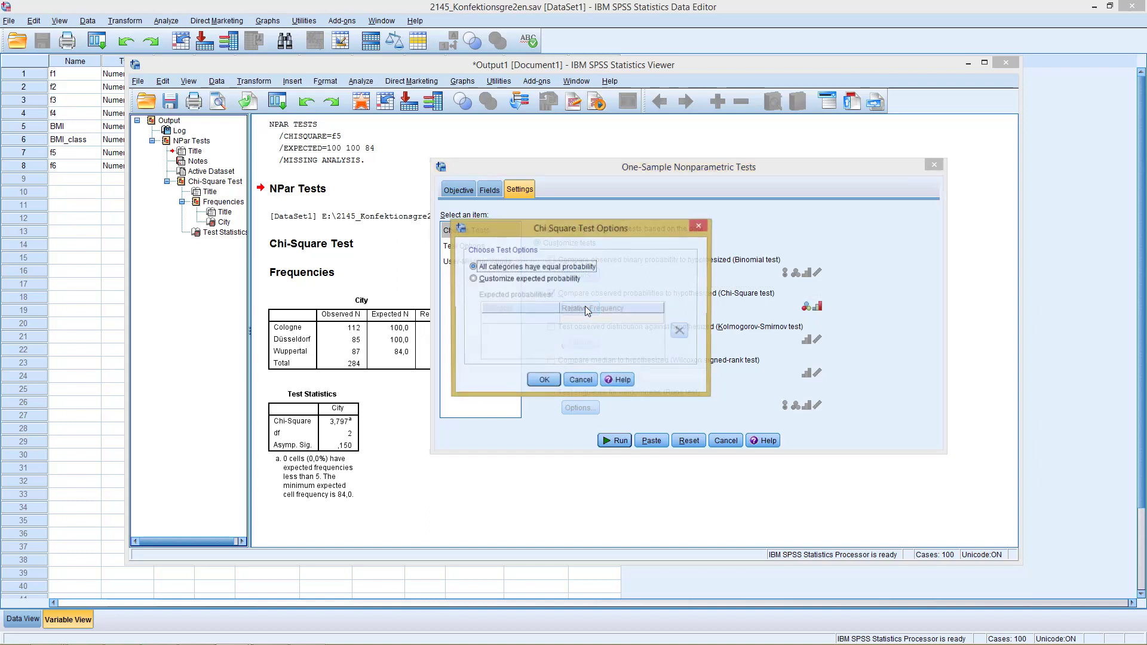
pyautogui.click(495, 279)
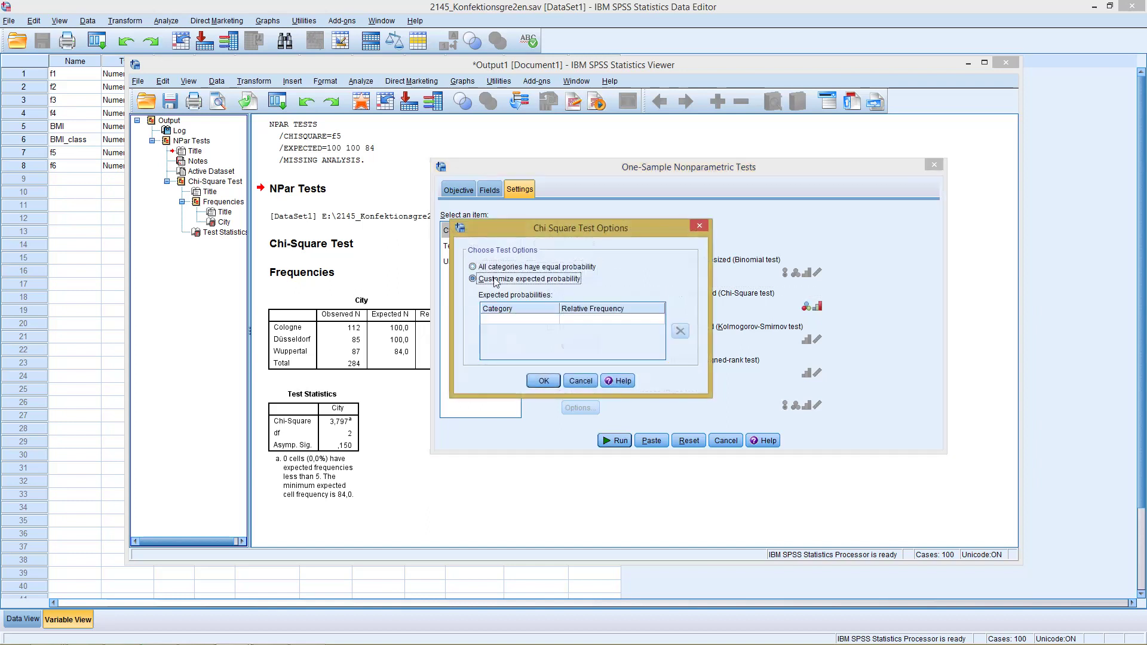
pyautogui.click(493, 320)
pyautogui.write('1')
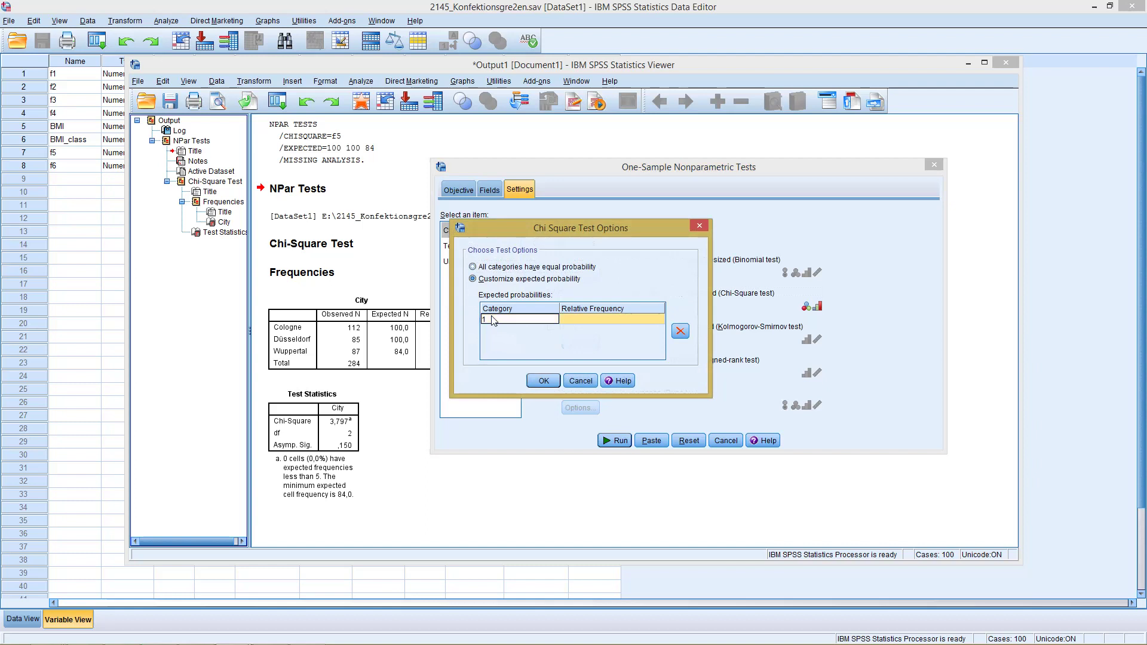
pyautogui.click(583, 322)
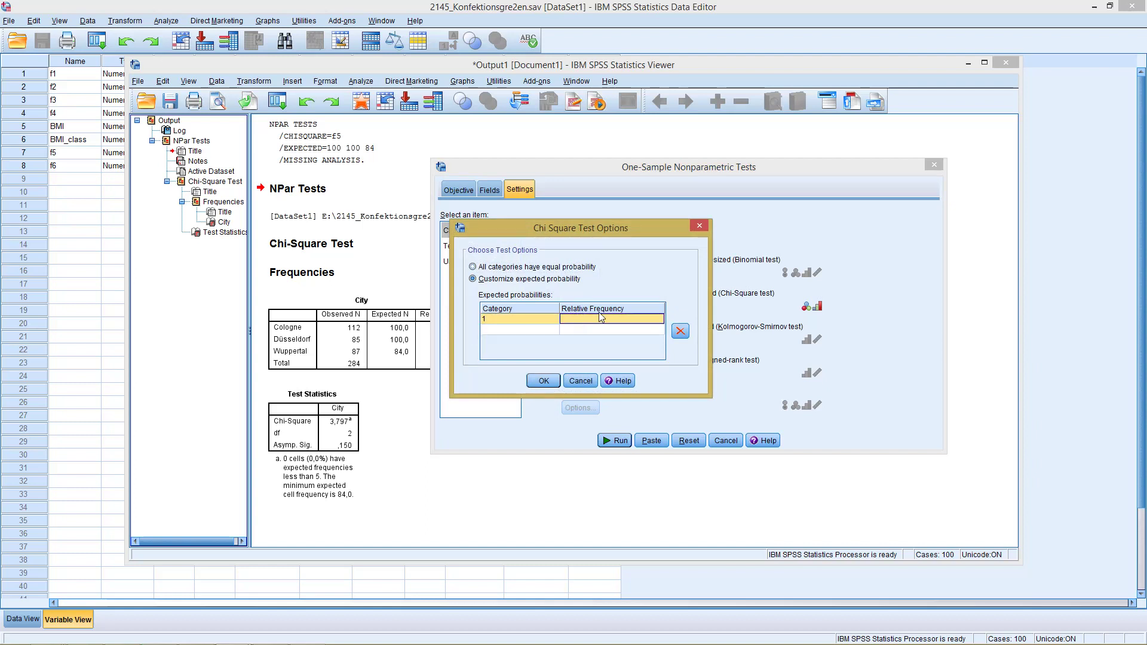
pyautogui.write('100')
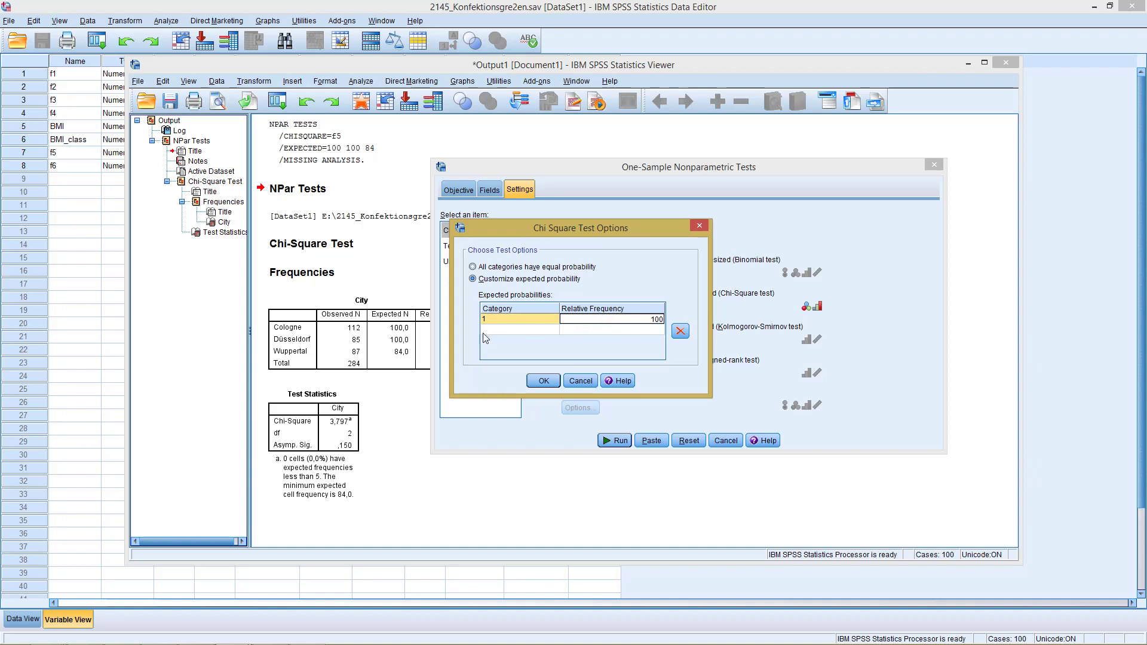
# - Give category 2 frequency 100 and category 3 frequency 84, then confirm
pyautogui.click(500, 330)
pyautogui.write('2')
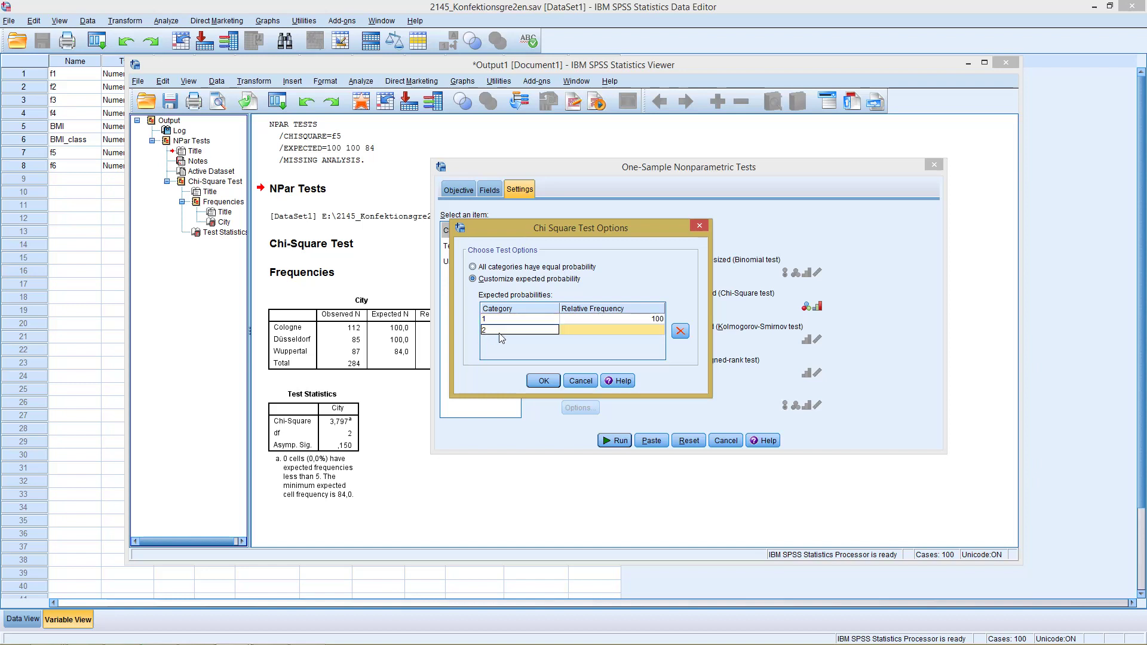
pyautogui.click(594, 329)
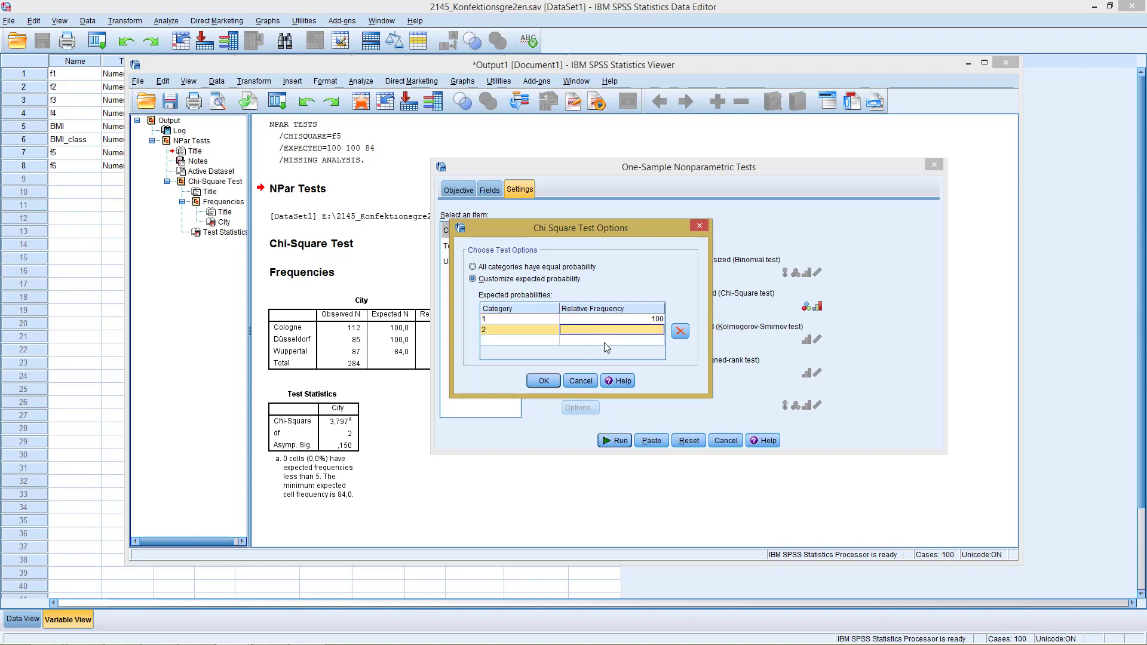
pyautogui.write('100')
pyautogui.click(541, 341)
pyautogui.write('3')
pyautogui.click(579, 341)
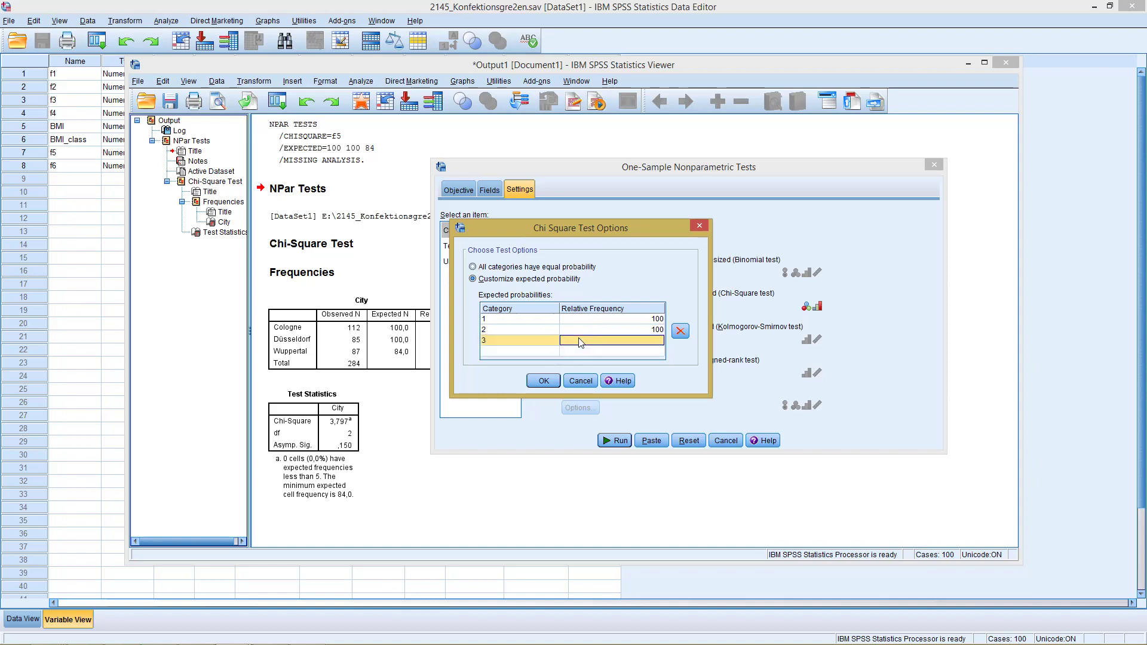
pyautogui.write('84')
pyautogui.click(550, 382)
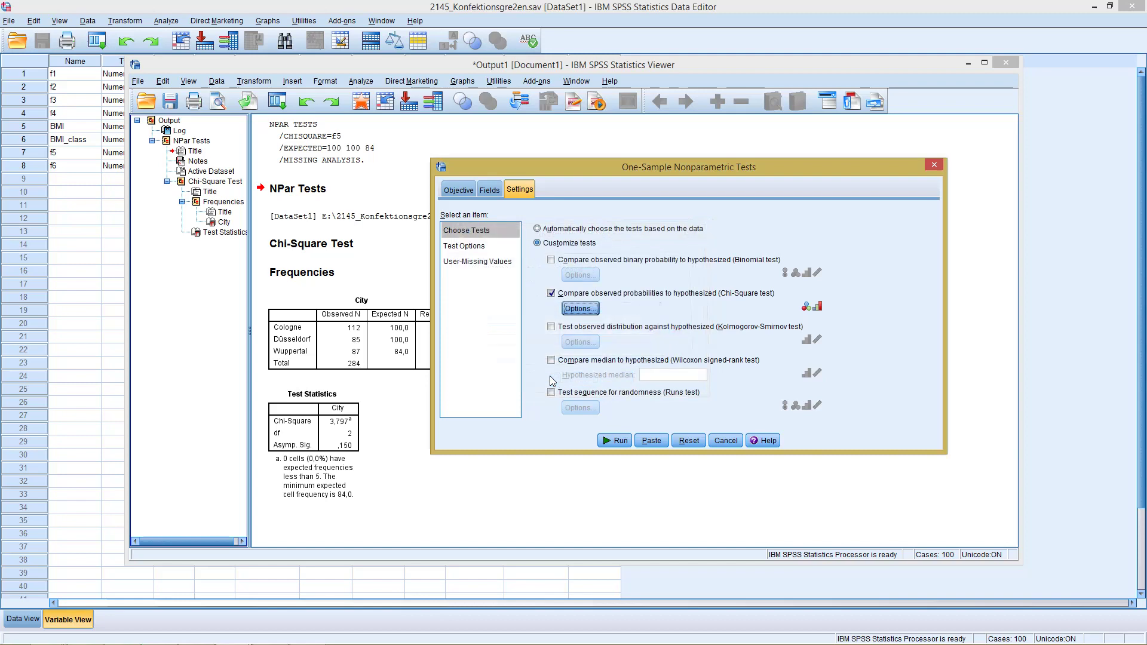
# - Run the one-sample chi-square test on City
pyautogui.click(614, 441)
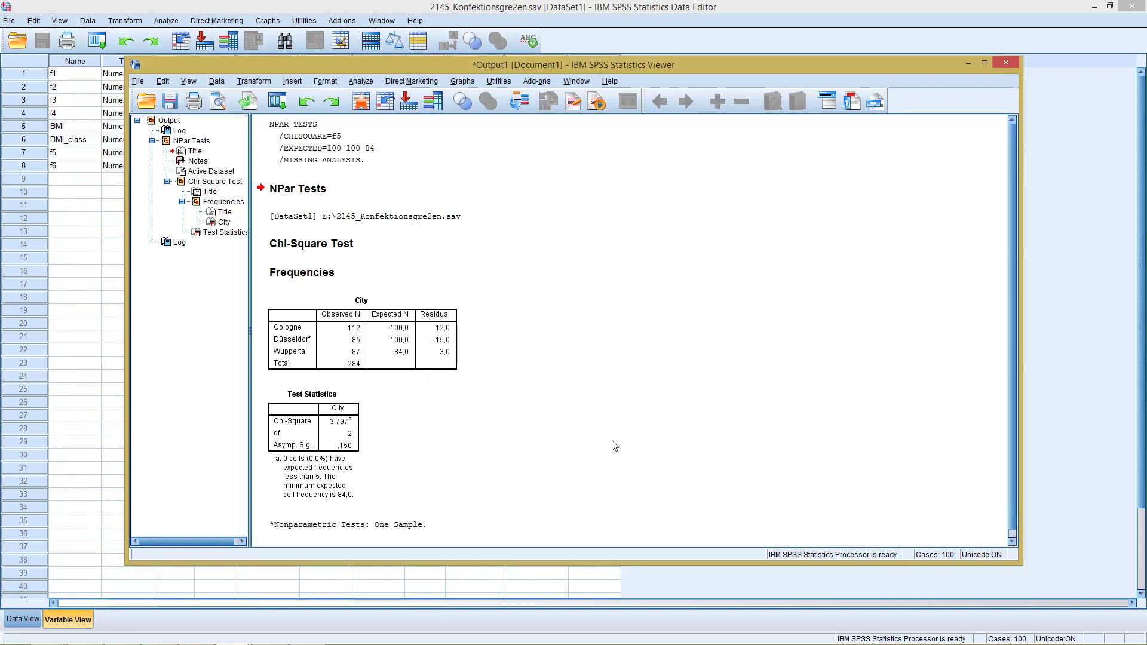